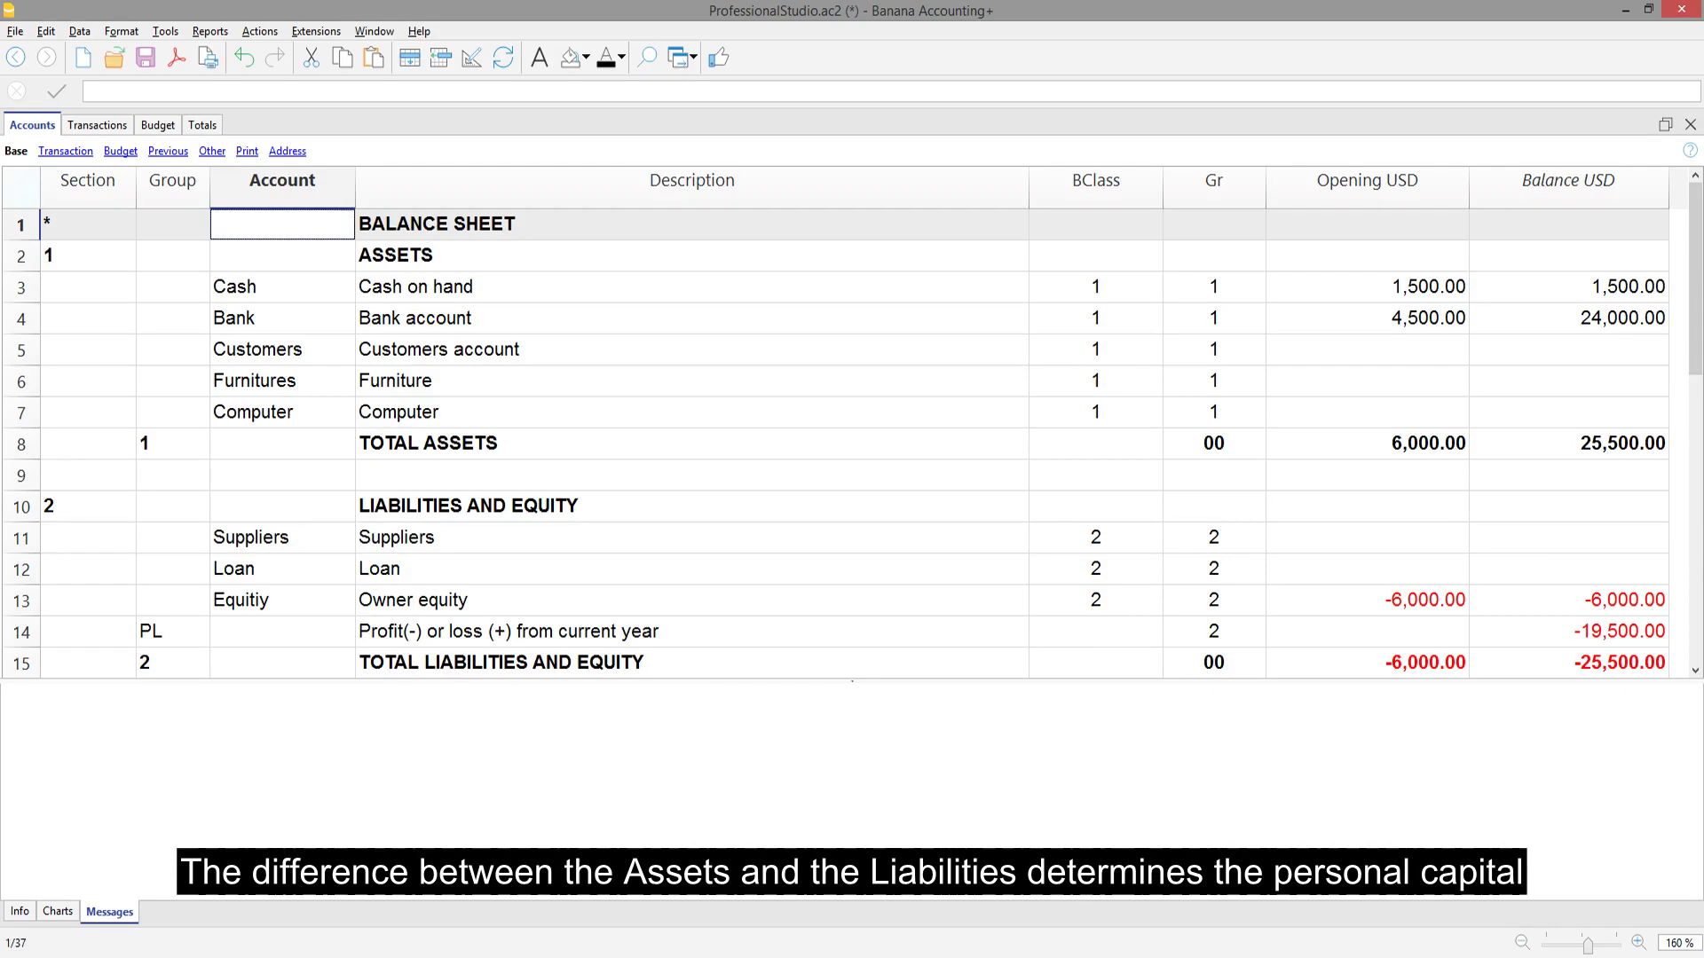
scroll(852, 441, down, 5)
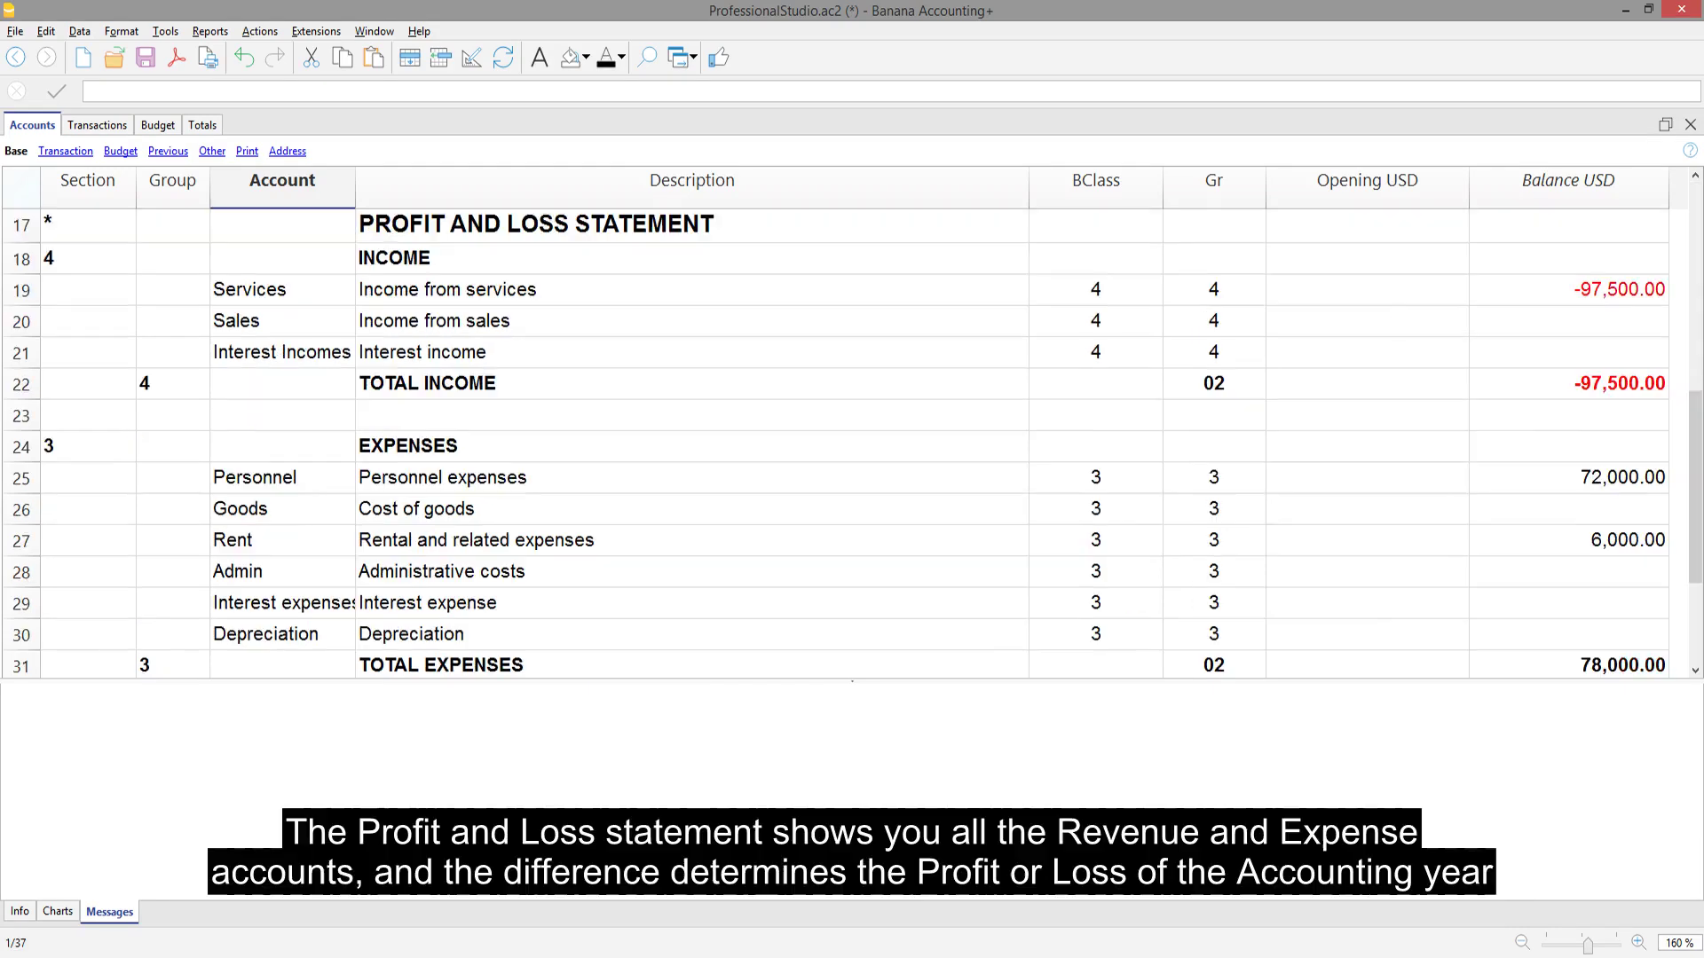